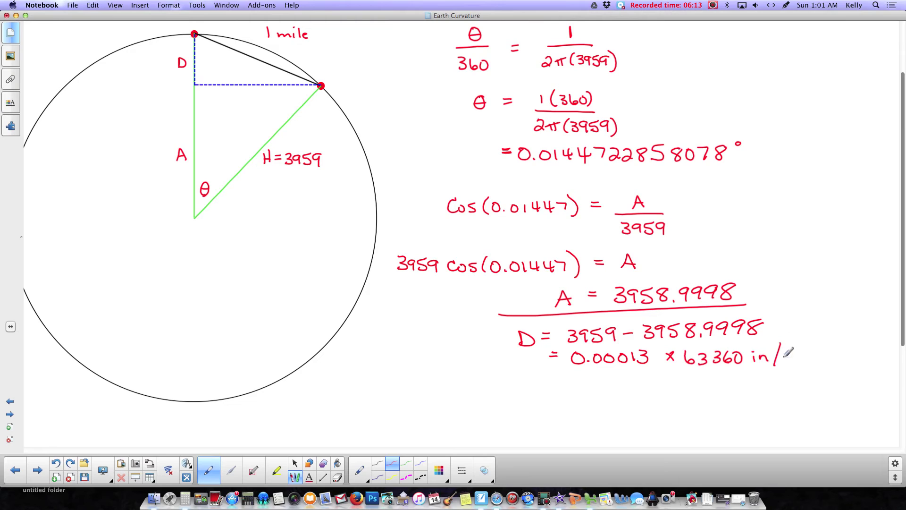
# Step: Finish the handwritten conversion factor with the unit "mile" and add an equals sign on the line below it
pyautogui.click(809, 348)
pyautogui.moveTo(814, 344)
pyautogui.mouseDown()
pyautogui.moveTo(814, 361)
pyautogui.moveTo(832, 362)
pyautogui.mouseUp()
pyautogui.moveTo(549, 386); pyautogui.dragTo(558, 390)
# Step: Switch to Calculator and multiply the displayed drop in miles by 63360 to convert it to inches
pyautogui.click(185, 499)
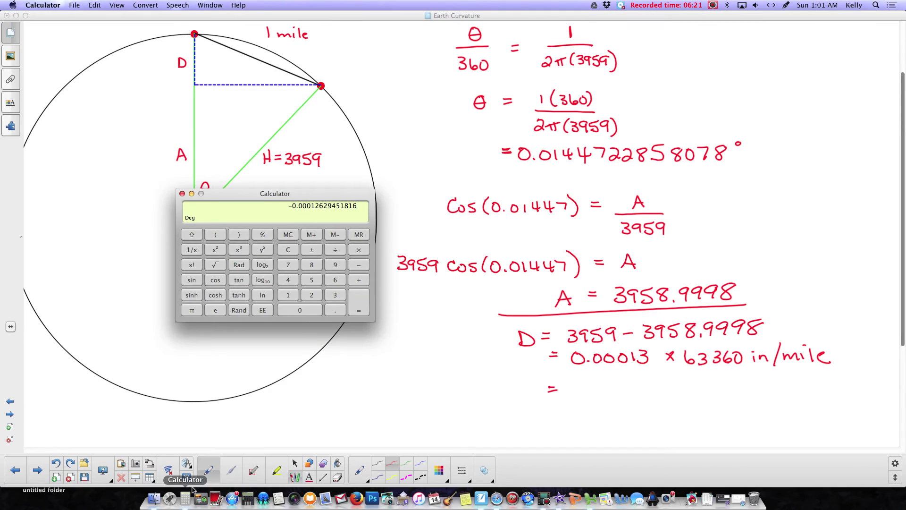
pyautogui.click(358, 252)
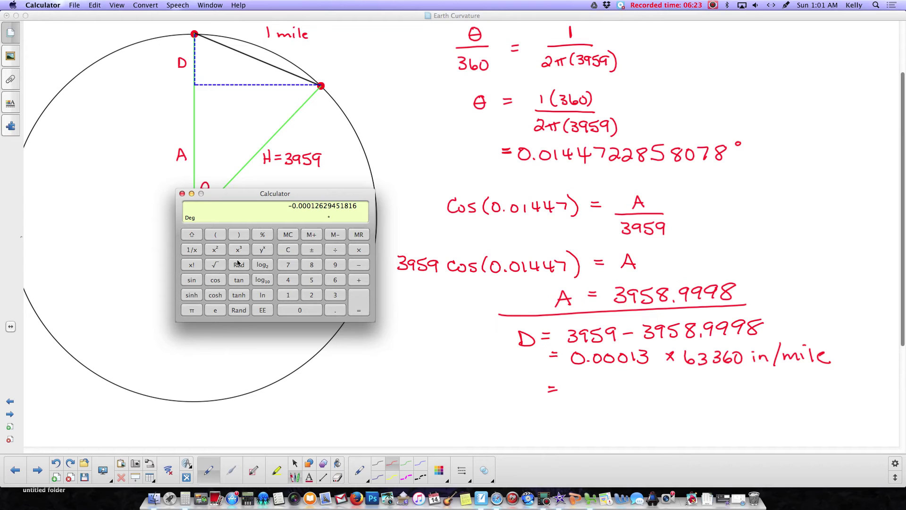
pyautogui.click(337, 282)
pyautogui.click(335, 295)
pyautogui.click(307, 311)
pyautogui.click(360, 307)
# Step: Return to the Notebook page and handwrite 8.002" after the last equals sign
pyautogui.click(576, 392)
pyautogui.moveTo(570, 378)
pyautogui.mouseDown()
pyautogui.moveTo(570, 388)
pyautogui.moveTo(577, 381)
pyautogui.moveTo(618, 398)
pyautogui.moveTo(632, 383)
pyautogui.mouseUp()
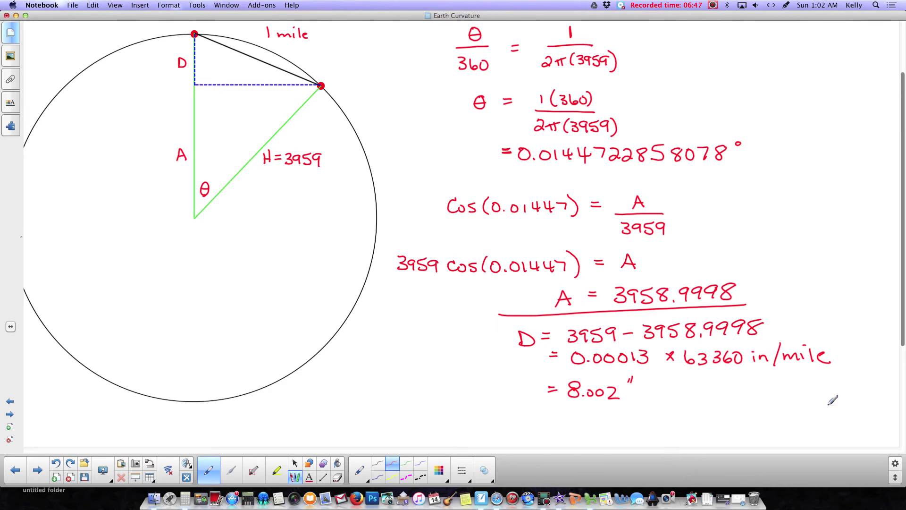
# Step: Switch to the Excel sheet and examine the 8" per mile² formula in E1 and the Viewing Distance cell B2 it uses
pyautogui.click(590, 499)
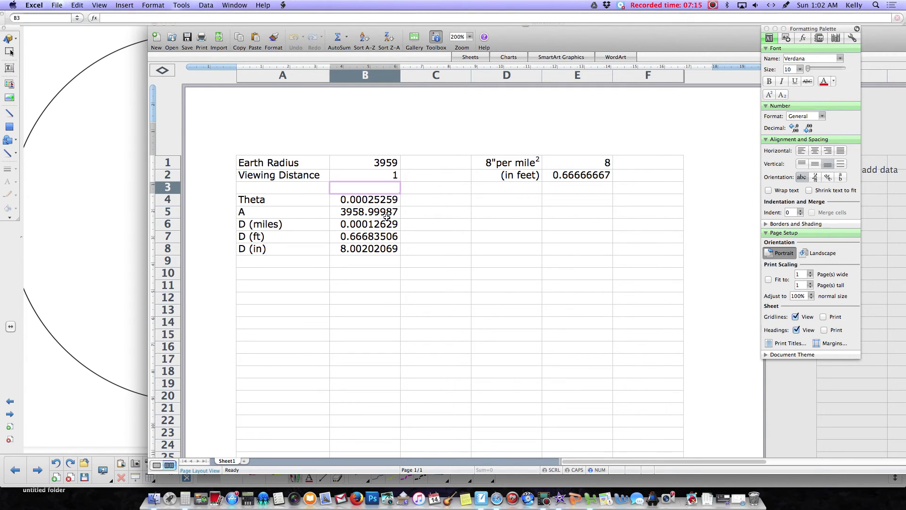
pyautogui.click(122, 202)
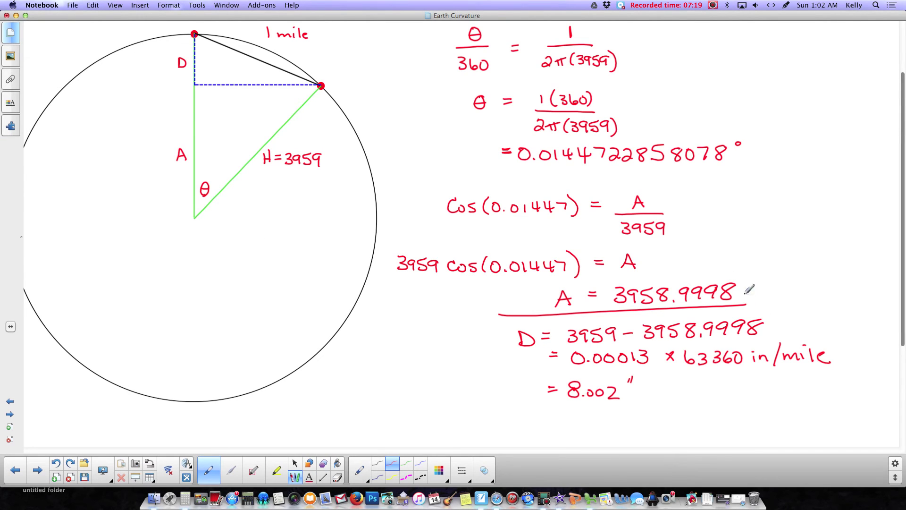
pyautogui.click(185, 500)
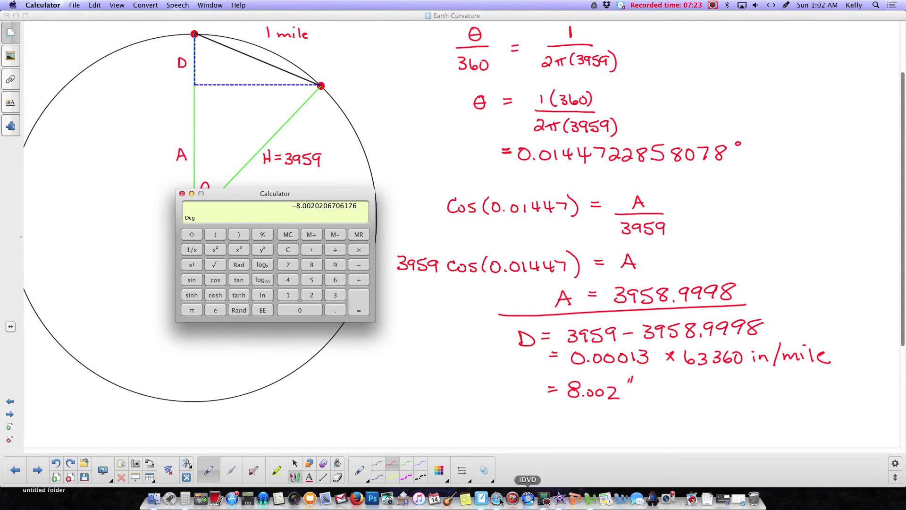
pyautogui.click(591, 499)
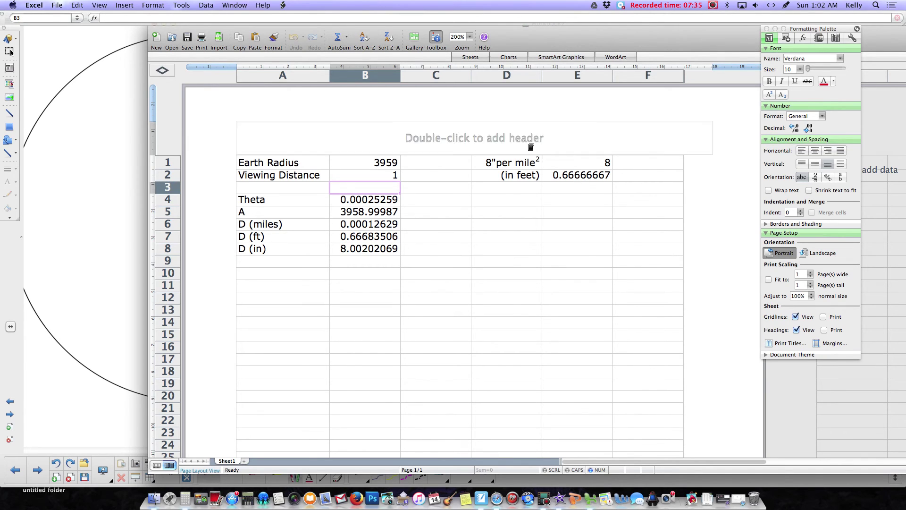
pyautogui.click(580, 167)
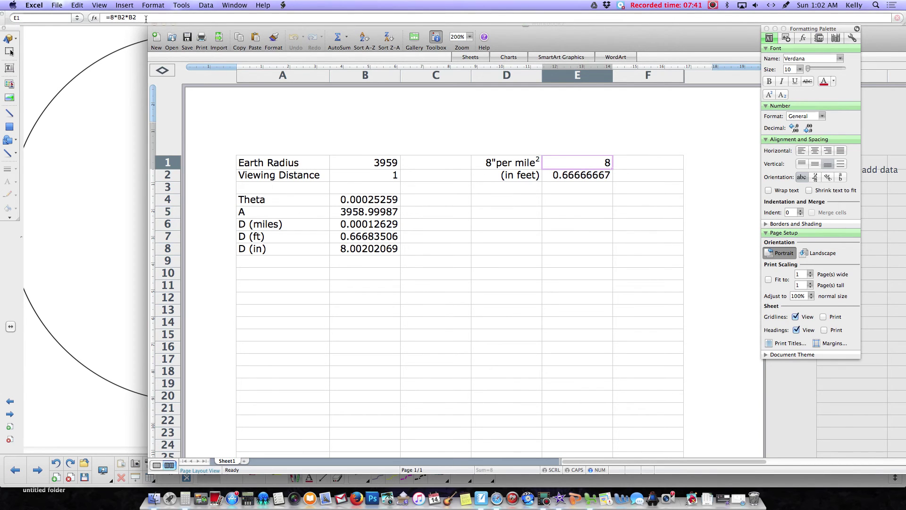
pyautogui.click(383, 178)
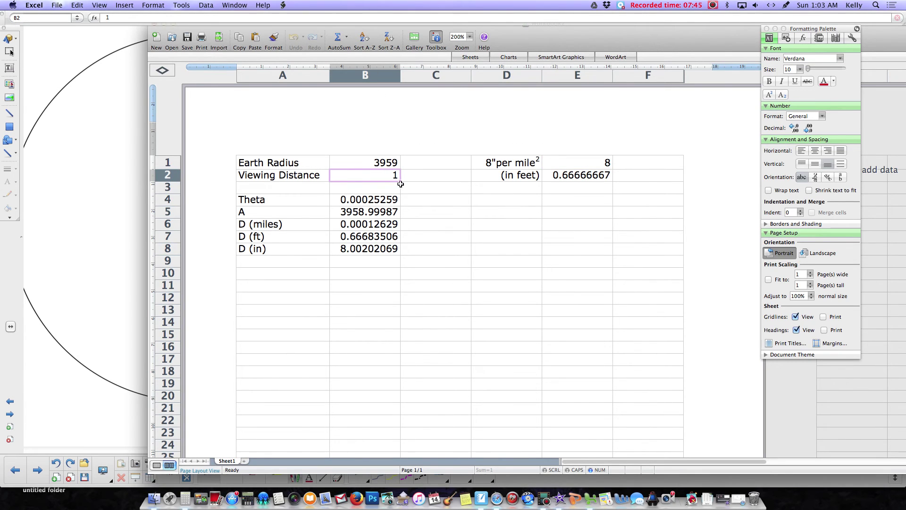
pyautogui.click(598, 163)
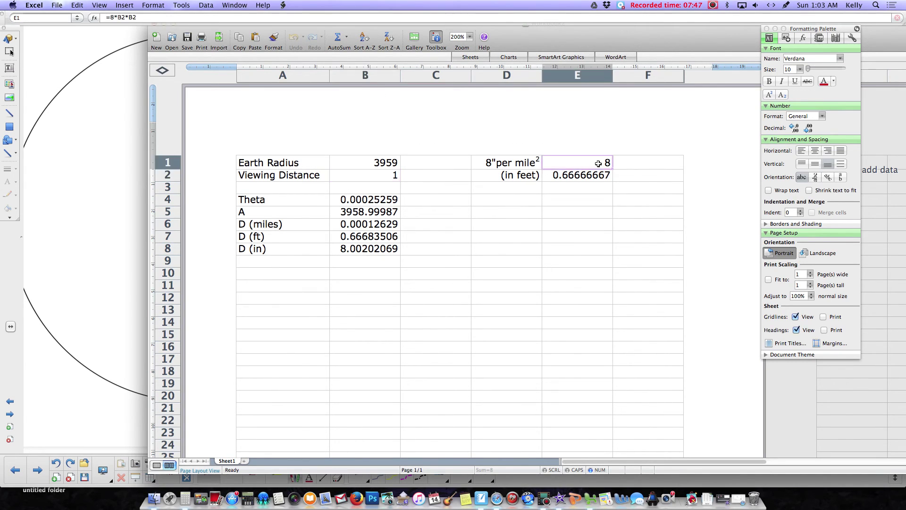
pyautogui.click(388, 177)
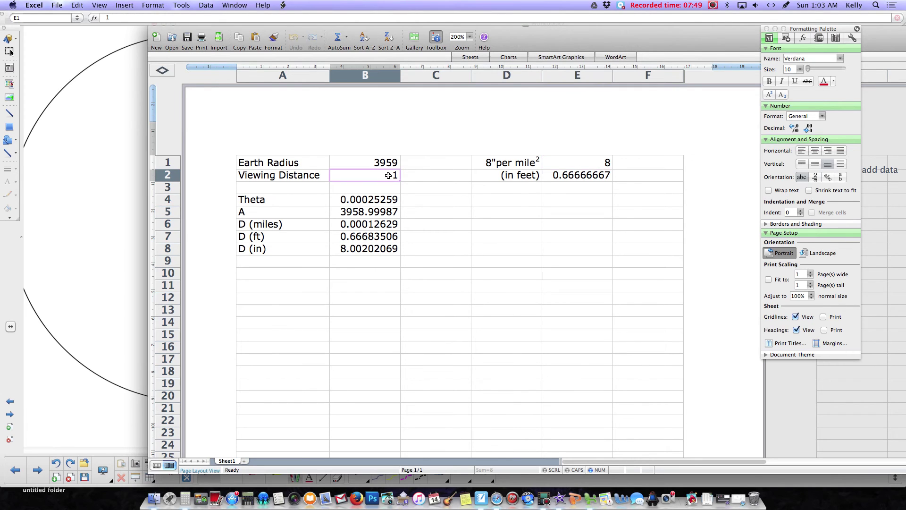
# Step: Apply an outline border around the D (in) result in cell B8
pyautogui.click(347, 251)
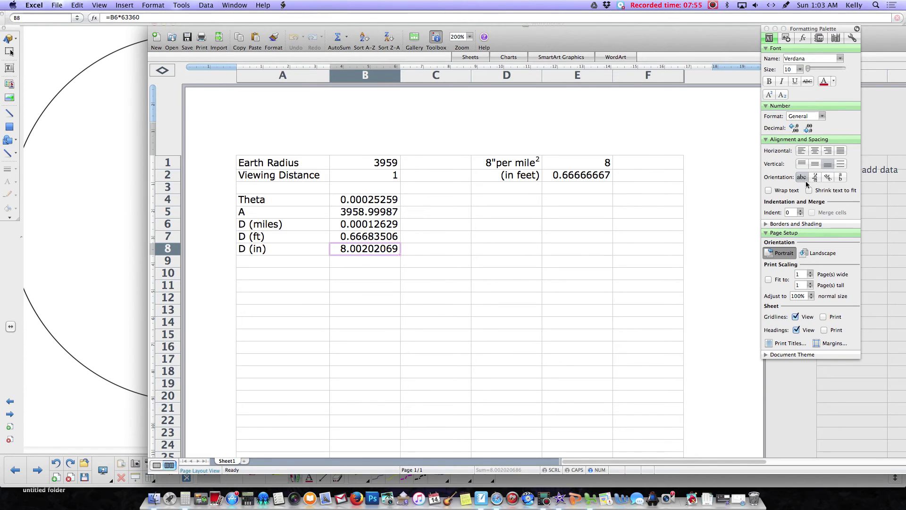
pyautogui.click(820, 225)
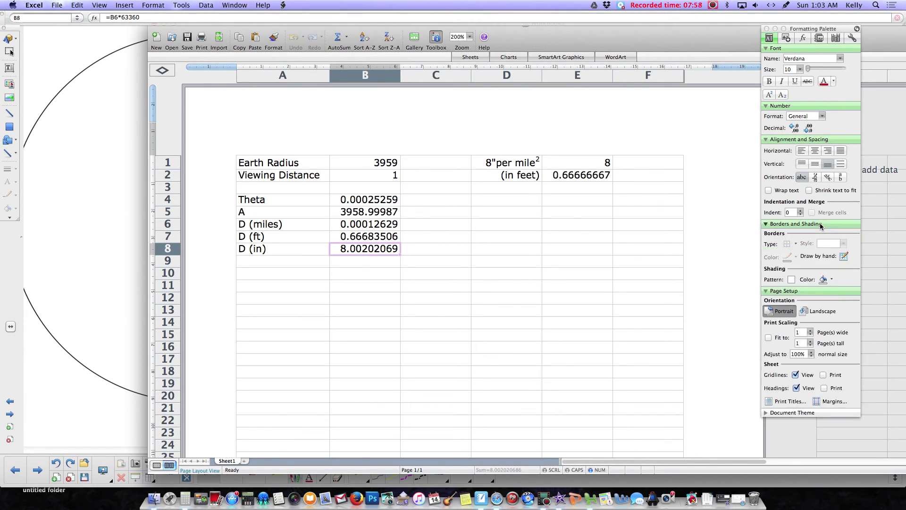
pyautogui.click(795, 244)
pyautogui.click(790, 267)
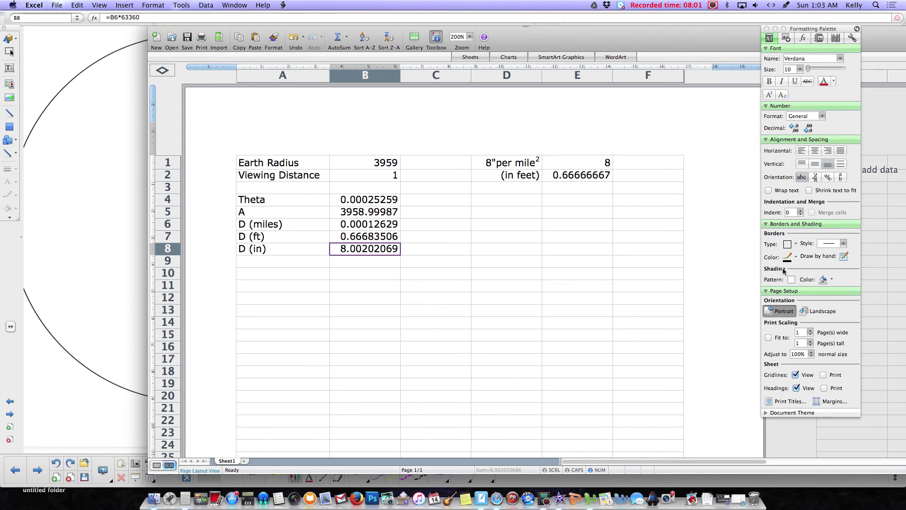
# Step: Apply an outline border around the 8" per mile² result in cell E1
pyautogui.click(594, 167)
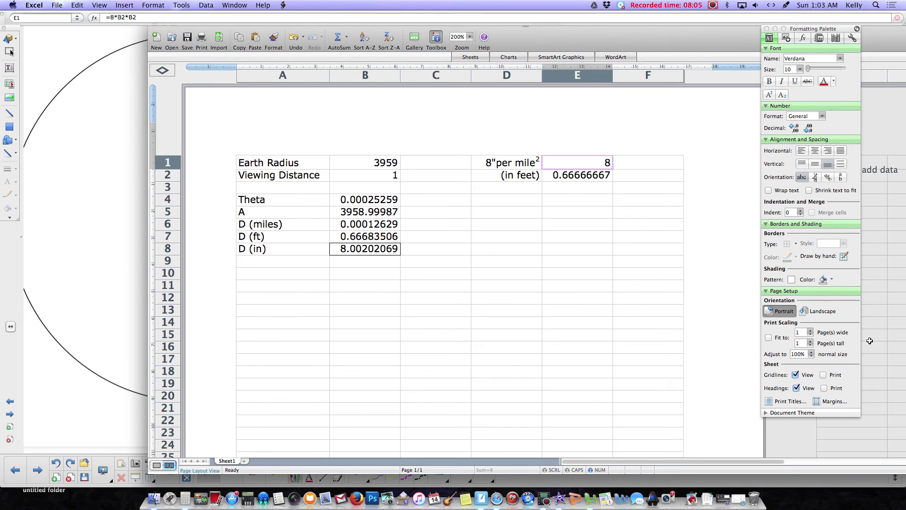
pyautogui.click(796, 244)
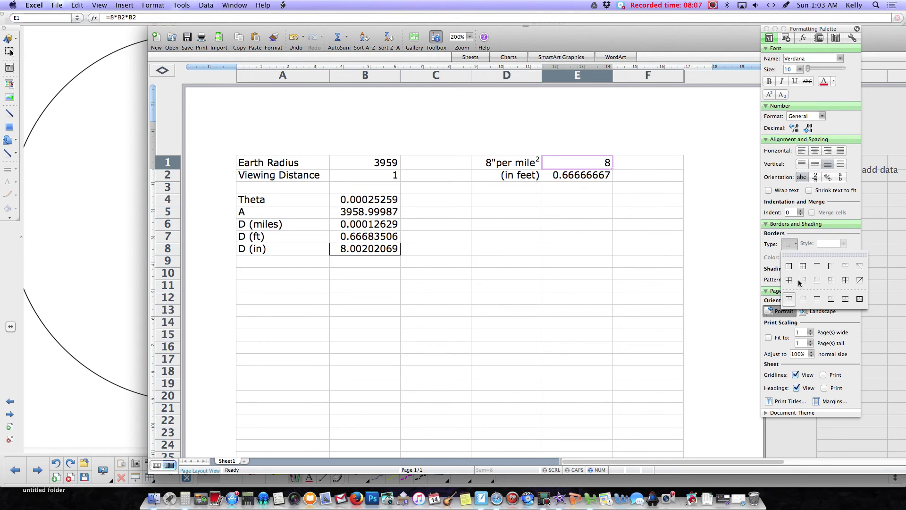
pyautogui.click(788, 266)
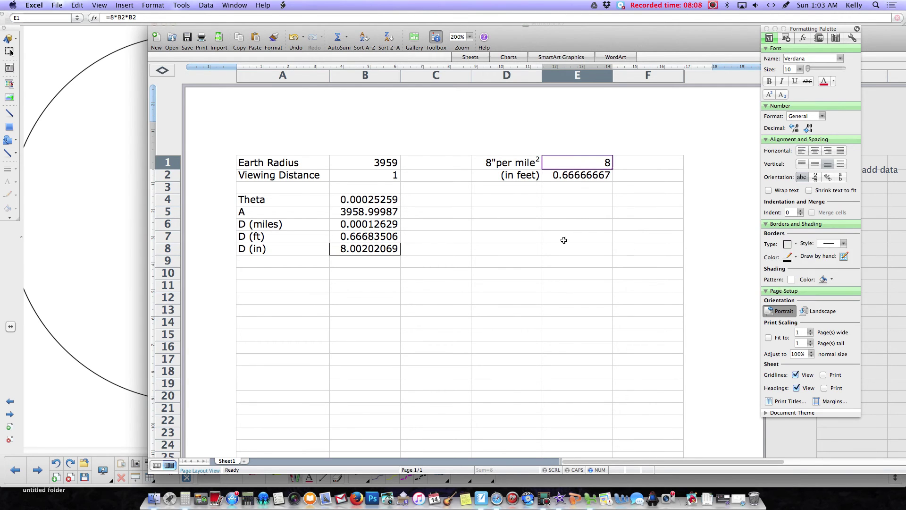
# Step: Set the Viewing Distance in cell B2 to 2 to compare both drop results
pyautogui.click(383, 178)
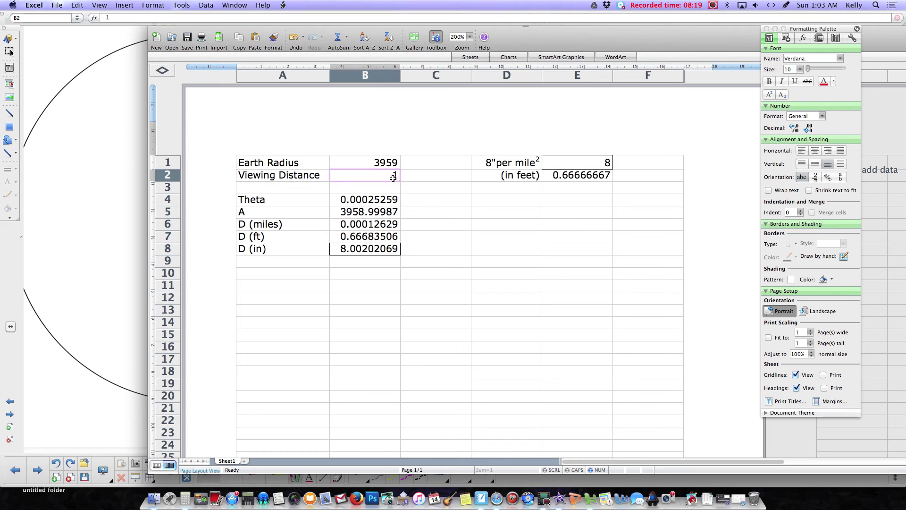
pyautogui.write('2')
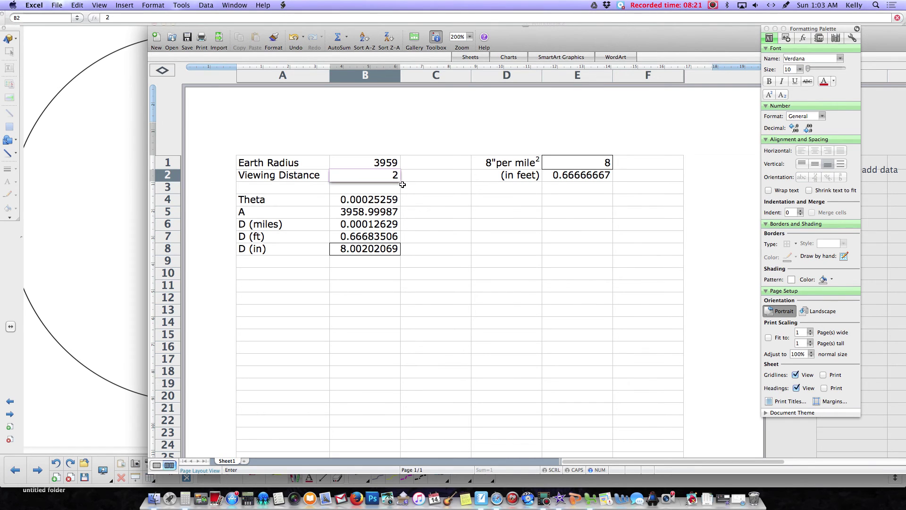
pyautogui.press('Return')
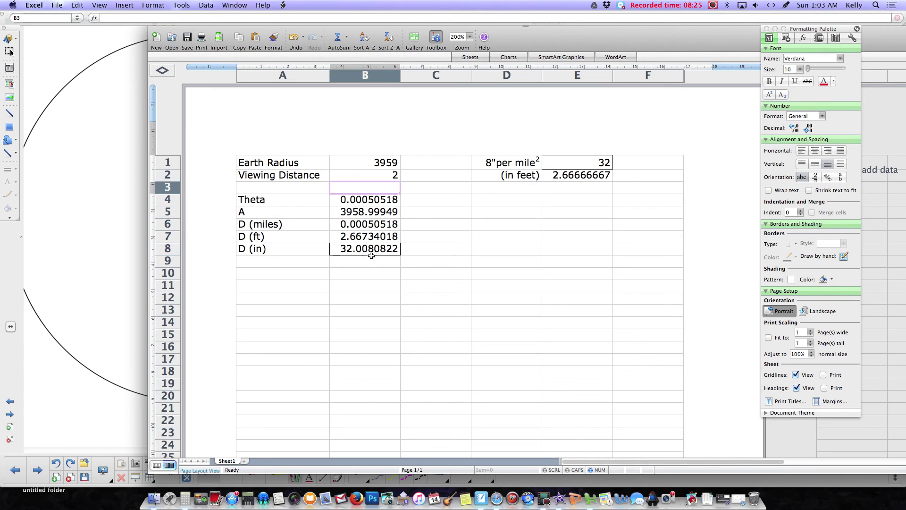
# Step: Set the Viewing Distance in cell B2 to 20 to compare both drop results
pyautogui.click(395, 177)
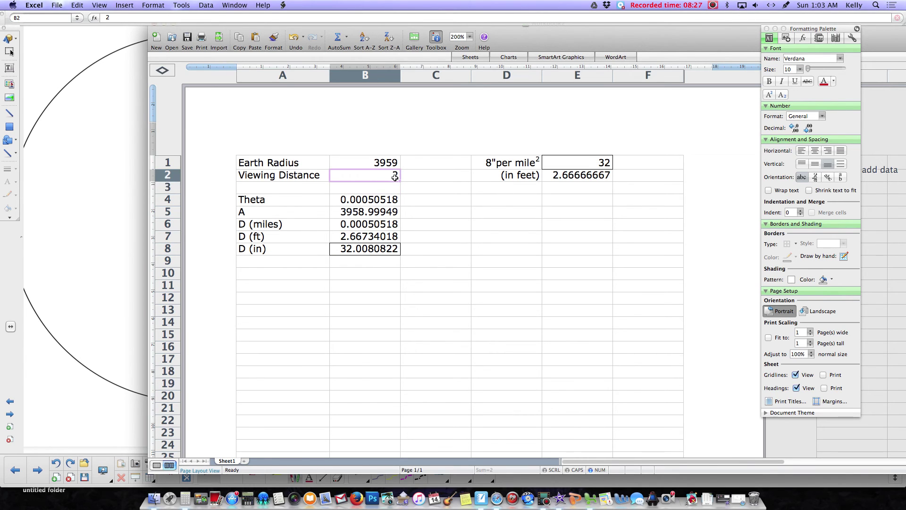
pyautogui.write('20')
pyautogui.press('Return')
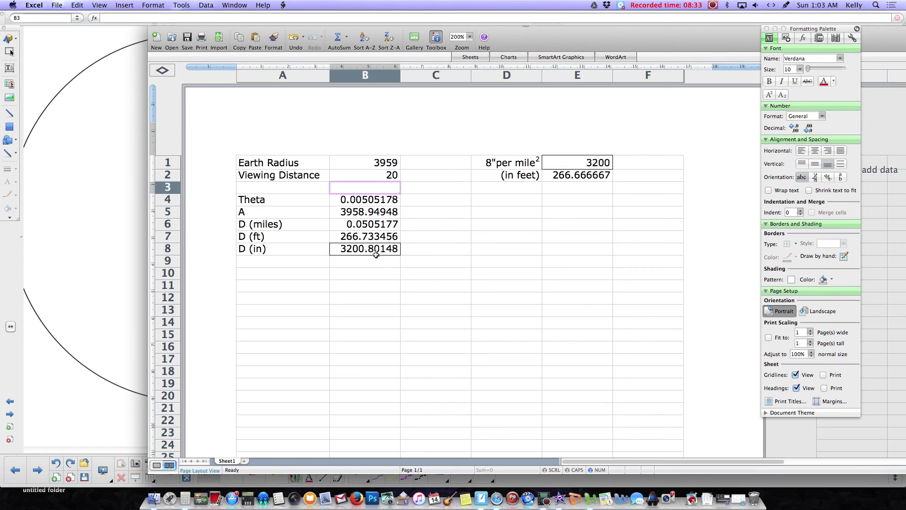
# Step: Set the Viewing Distance in cell B2 to 100 to compare both drop results
pyautogui.click(395, 176)
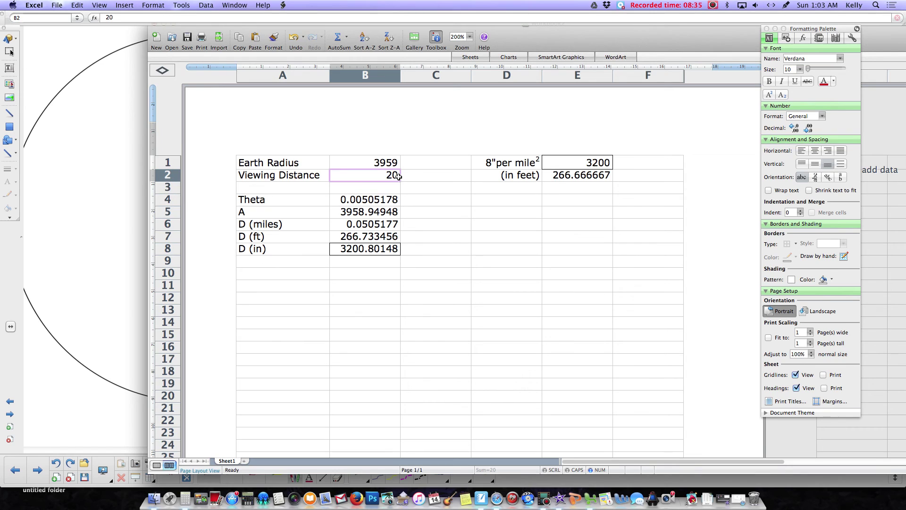
pyautogui.write('100')
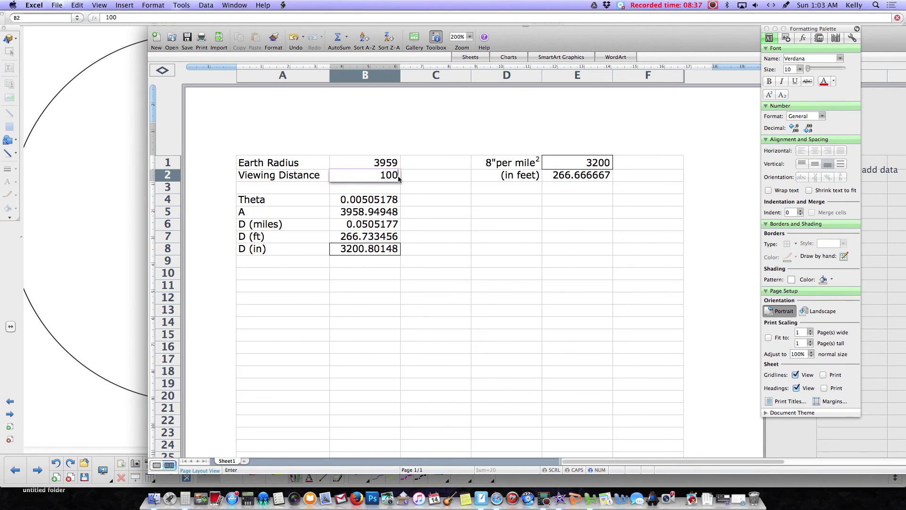
pyautogui.press('Return')
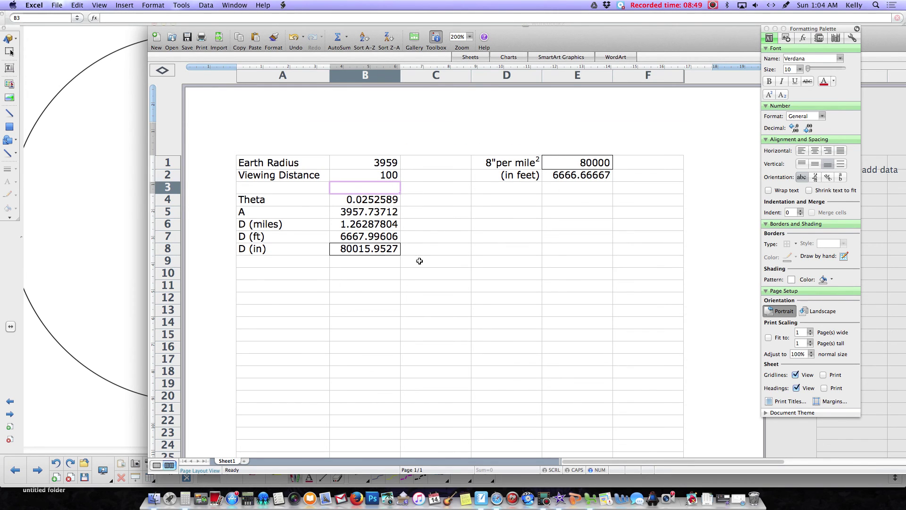
# Step: Set the Viewing Distance in cell B2 to 300 to compare both drop results
pyautogui.click(395, 178)
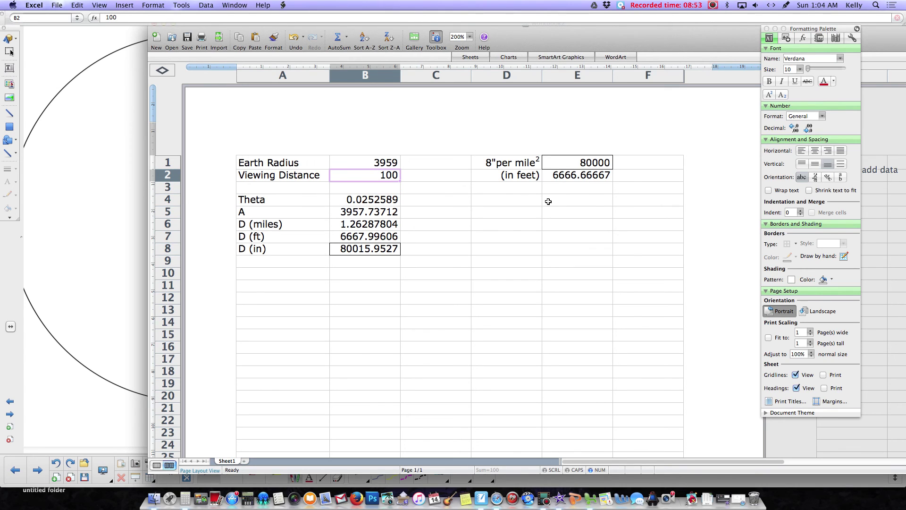
pyautogui.write('300')
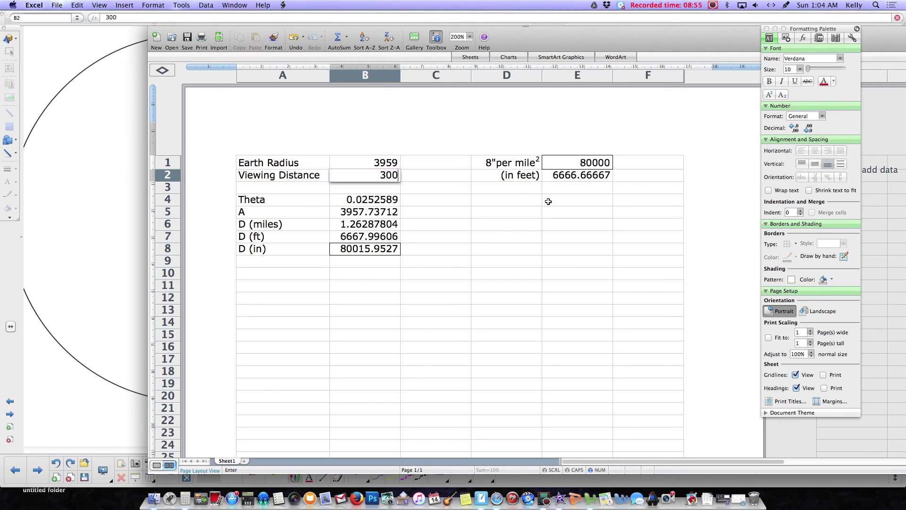
pyautogui.press('Return')
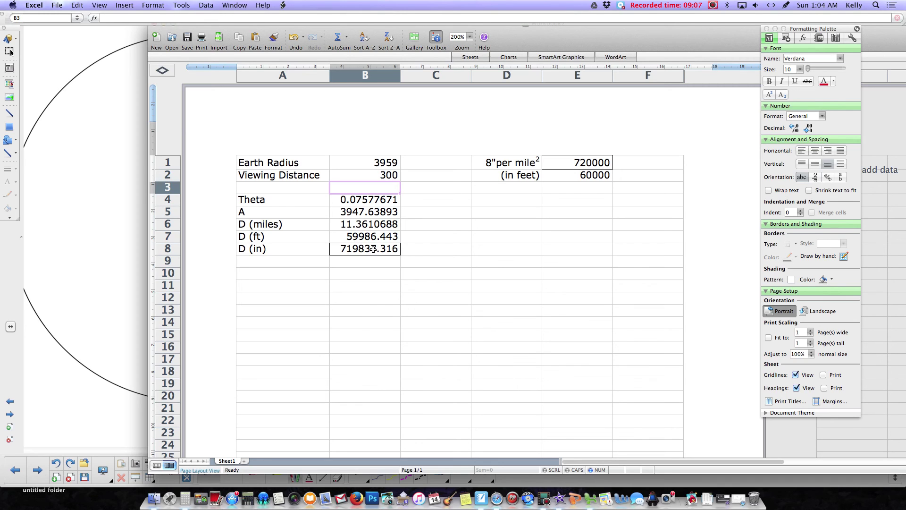
# Step: Set the Viewing Distance in cell B2 to 600 to compare both drop results
pyautogui.click(392, 177)
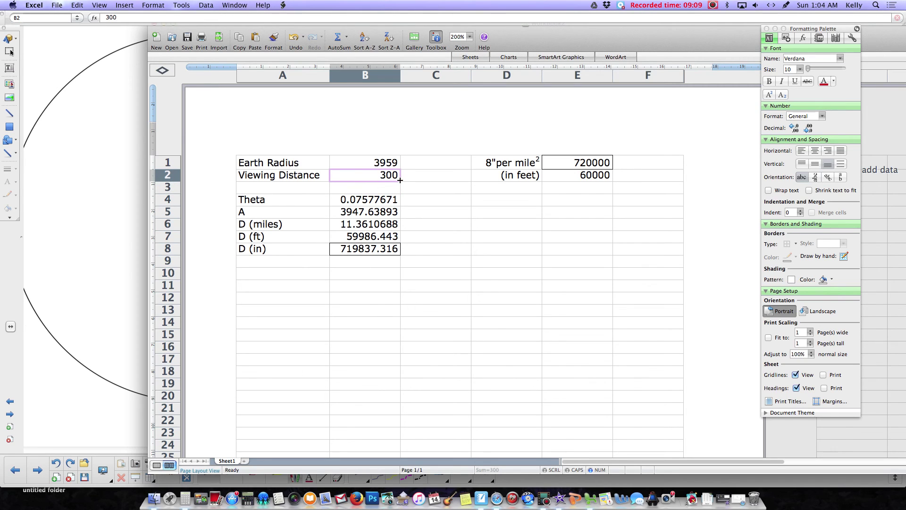
pyautogui.write('600')
pyautogui.press('Return')
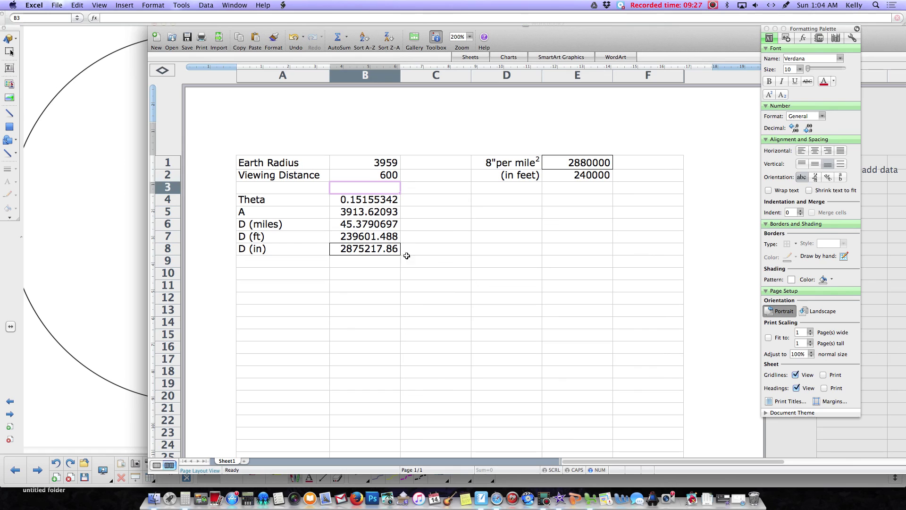
# Step: Compare the D (in) result in B8 with the 8" per mile² result in E1, and return to the beginning of the Notebook page
pyautogui.click(388, 176)
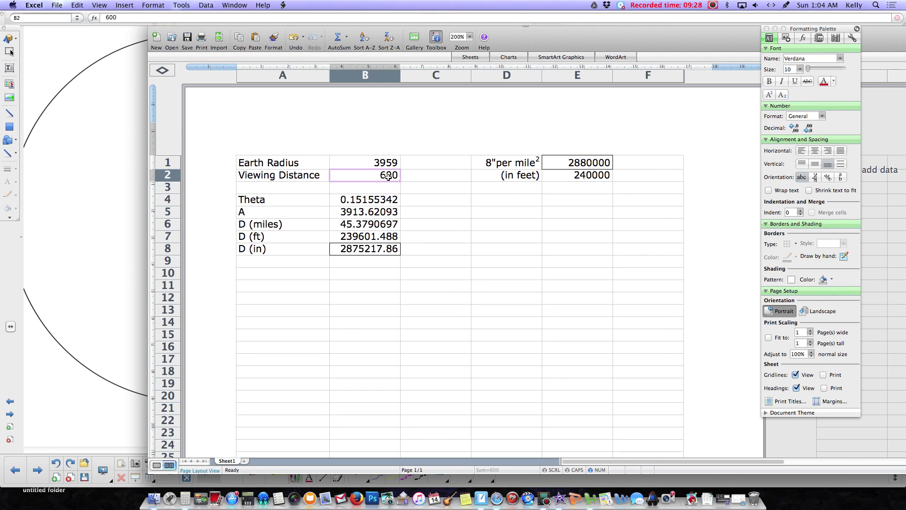
pyautogui.click(381, 254)
pyautogui.click(600, 163)
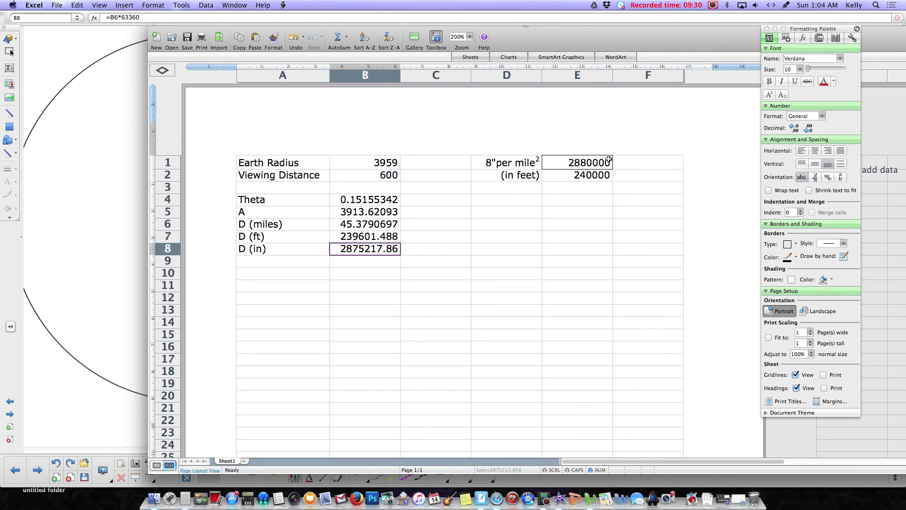
pyautogui.click(369, 252)
pyautogui.click(100, 167)
pyautogui.scroll(2, 506, 256)
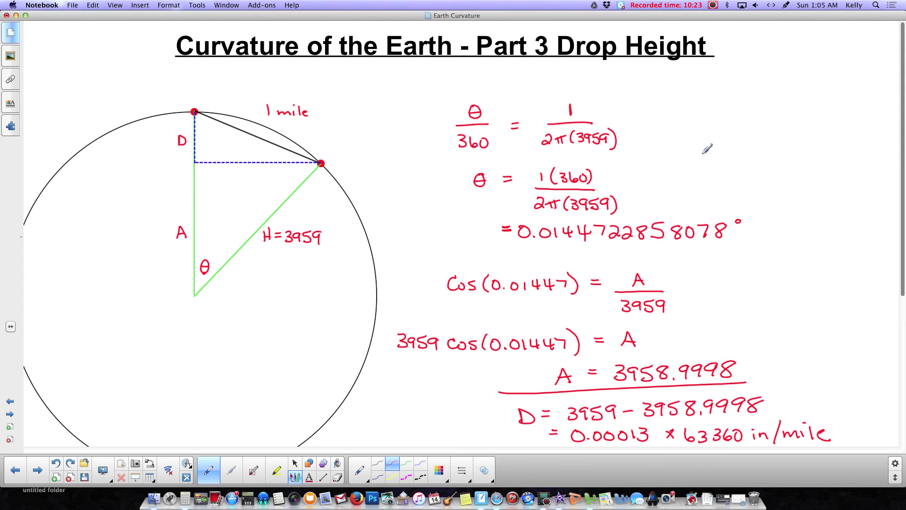
pyautogui.click(713, 6)
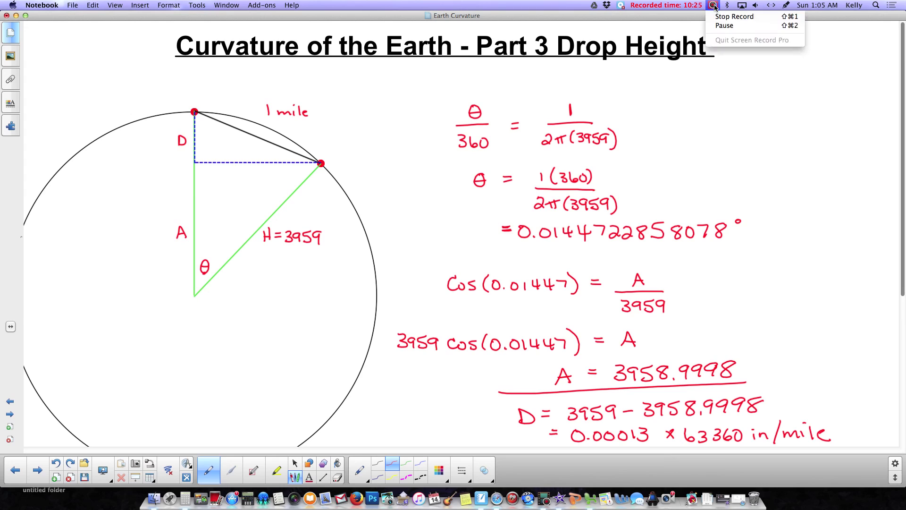